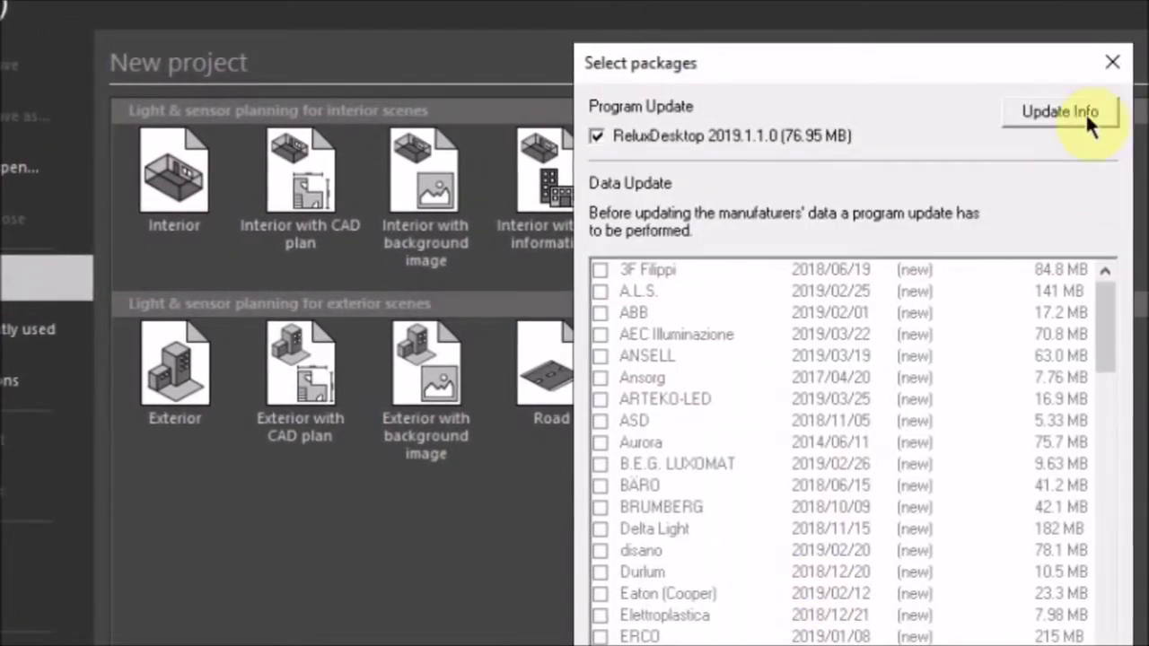
Close the 'Select packages' update window to return to the new project templates
{"action": "left_click", "coordinate": [1116, 65]}
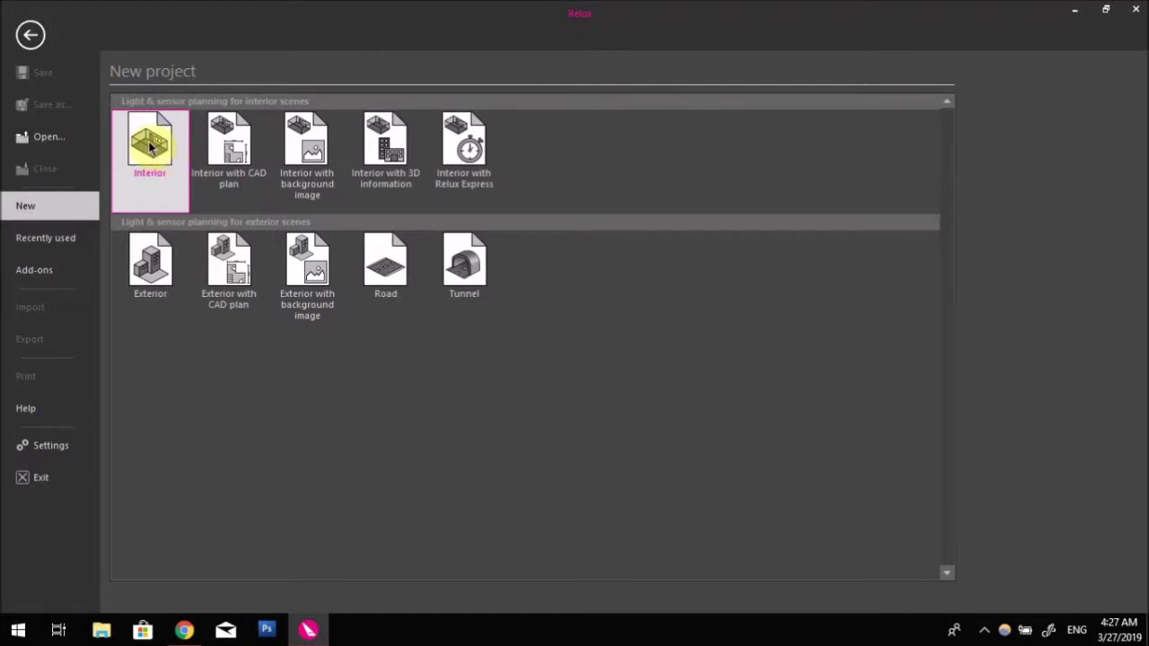
Start an Interior project numbered 2019, object Kantor, installation Koridor, with the customer's name, and confirm
{"action": "left_click", "coordinate": [150, 149]}
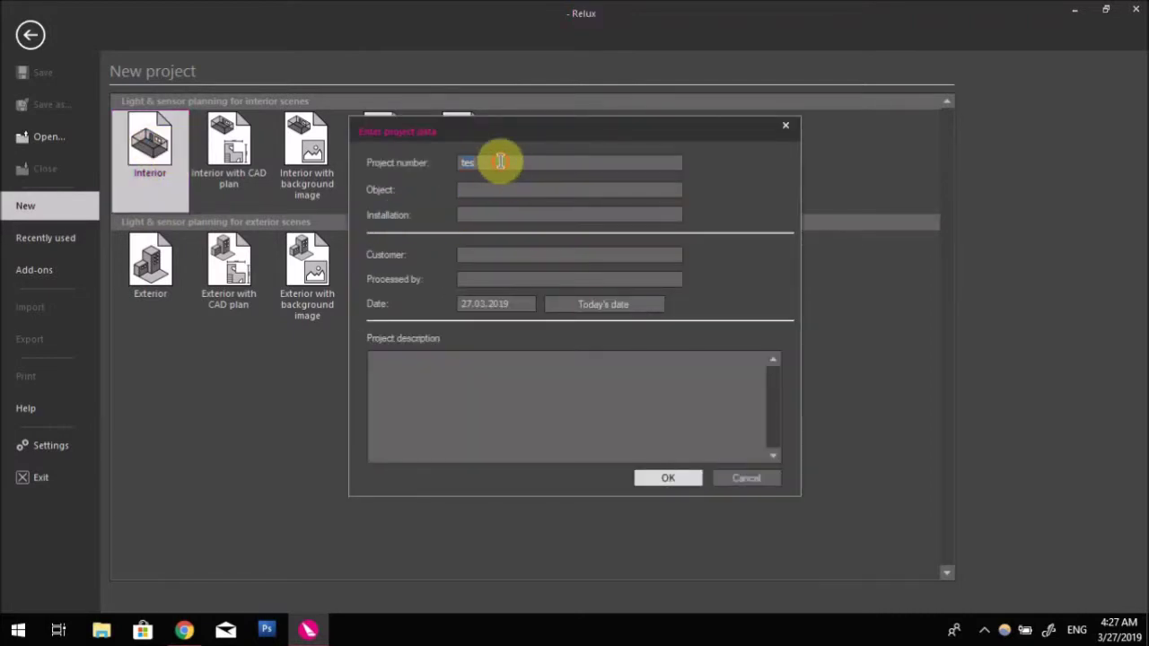
{"action": "left_click_drag", "start_coordinate": [482, 162], "coordinate": [461, 167]}
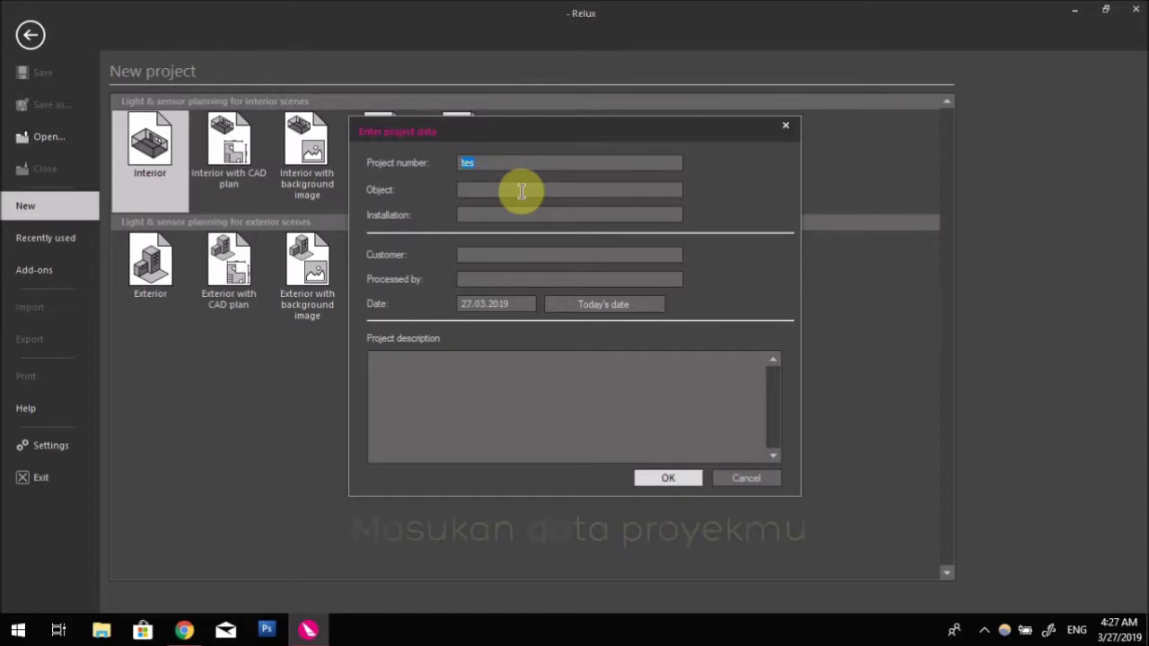
{"action": "type", "text": "2019"}
{"action": "left_click", "coordinate": [495, 189]}
{"action": "type", "text": "Kantor"}
{"action": "left_click", "coordinate": [495, 214]}
{"action": "type", "text": "Koridor"}
{"action": "key", "text": "Tab"}
{"action": "type", "text": "Joki"}
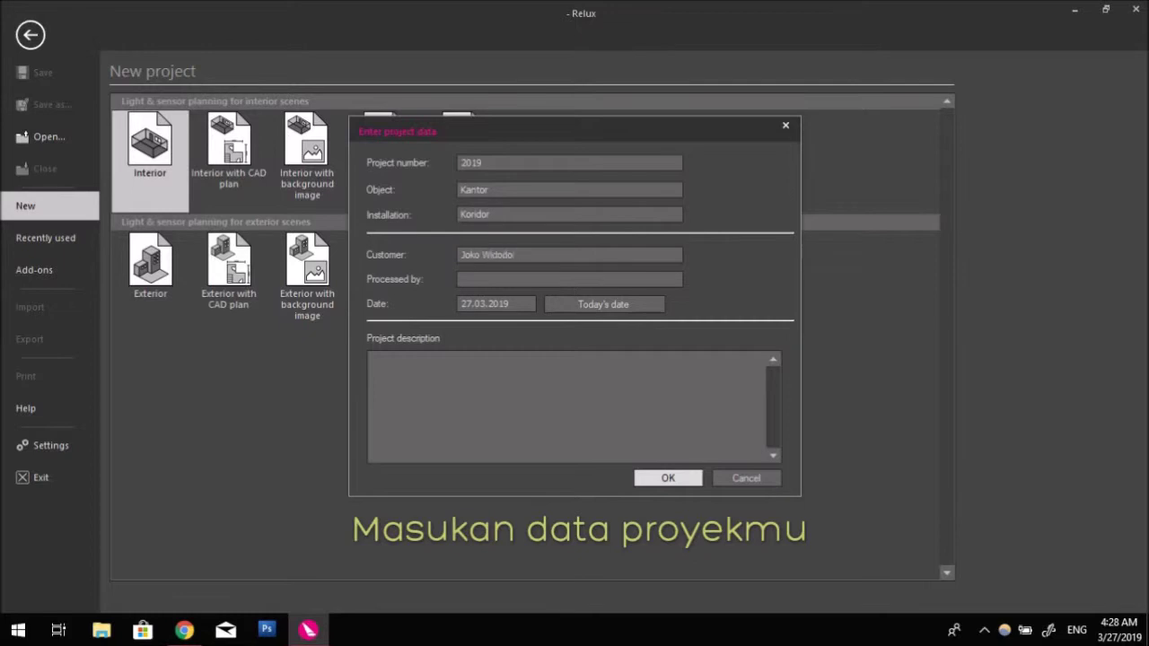
{"action": "type", "text": " Widodo & Prabowo gmbh."}
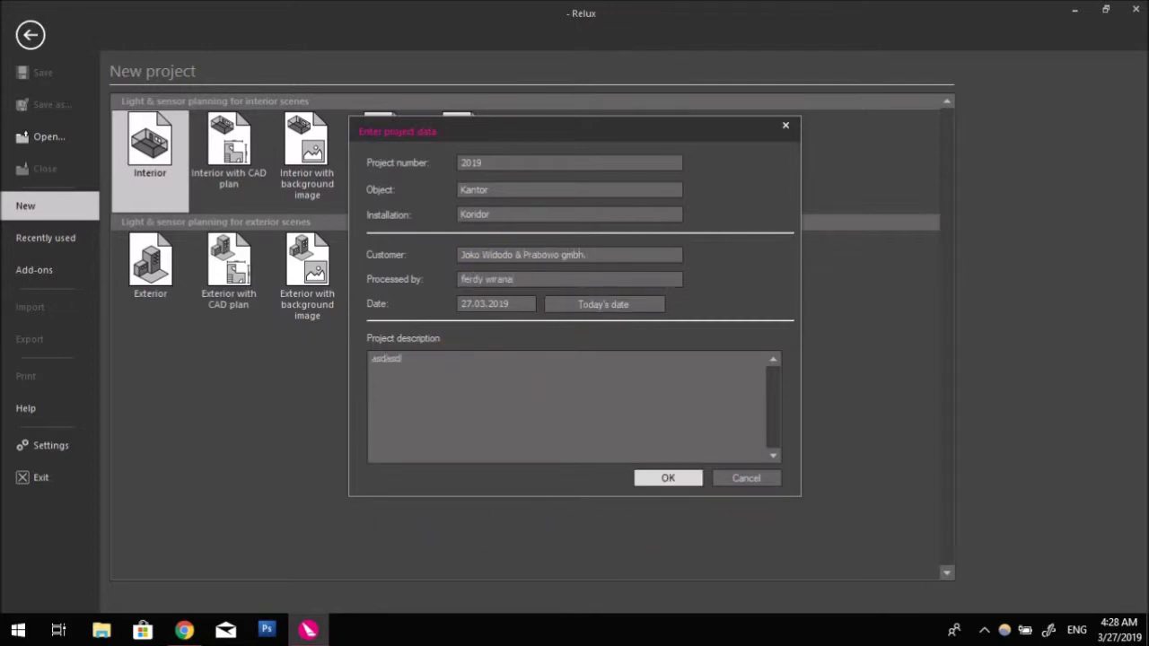
{"action": "left_click", "coordinate": [666, 478]}
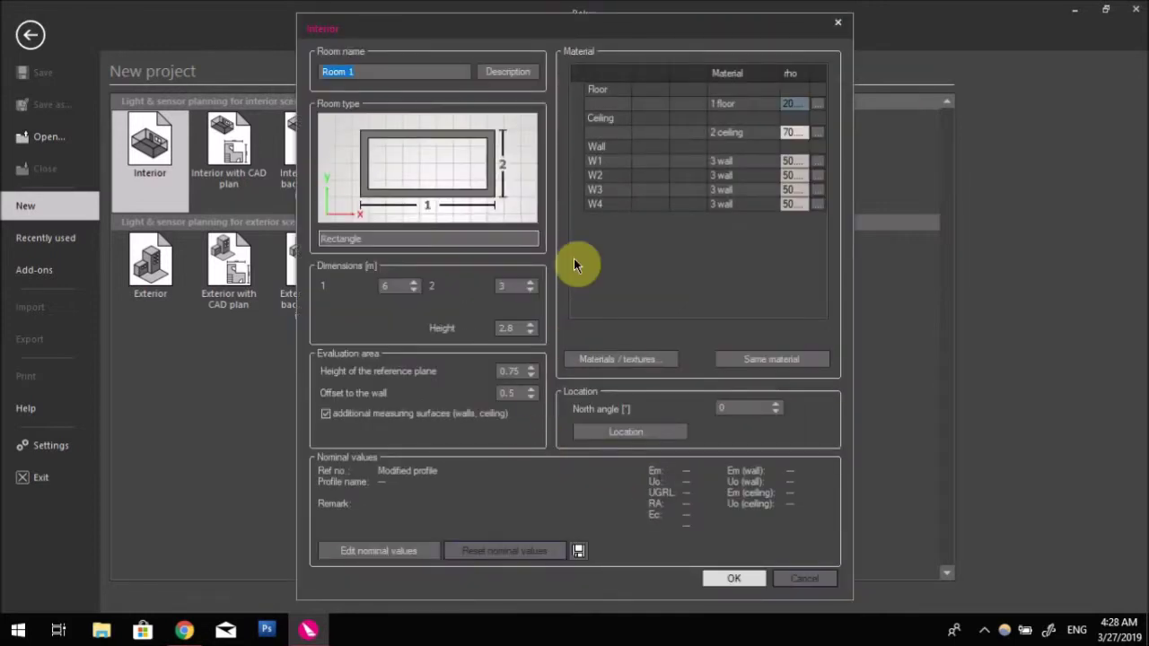
Rename the room from 'Room 1' to 'Ruang kantor'
{"action": "left_click", "coordinate": [366, 76]}
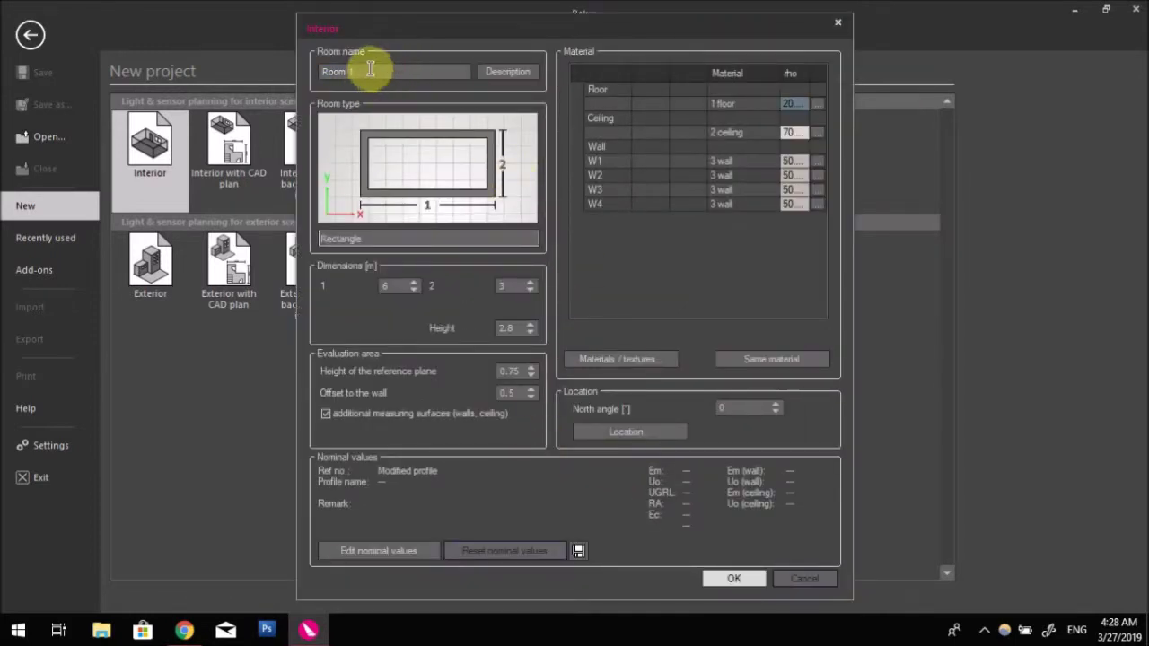
{"action": "left_click_drag", "start_coordinate": [321, 72], "coordinate": [417, 62]}
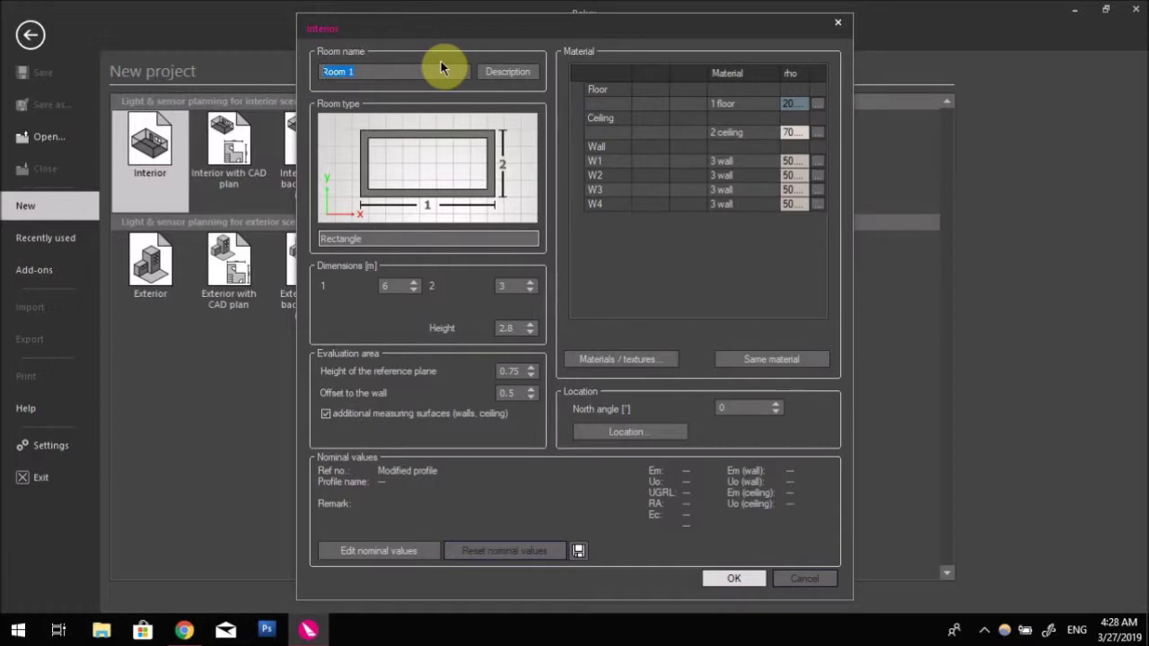
{"action": "type", "text": "Ruang kantor"}
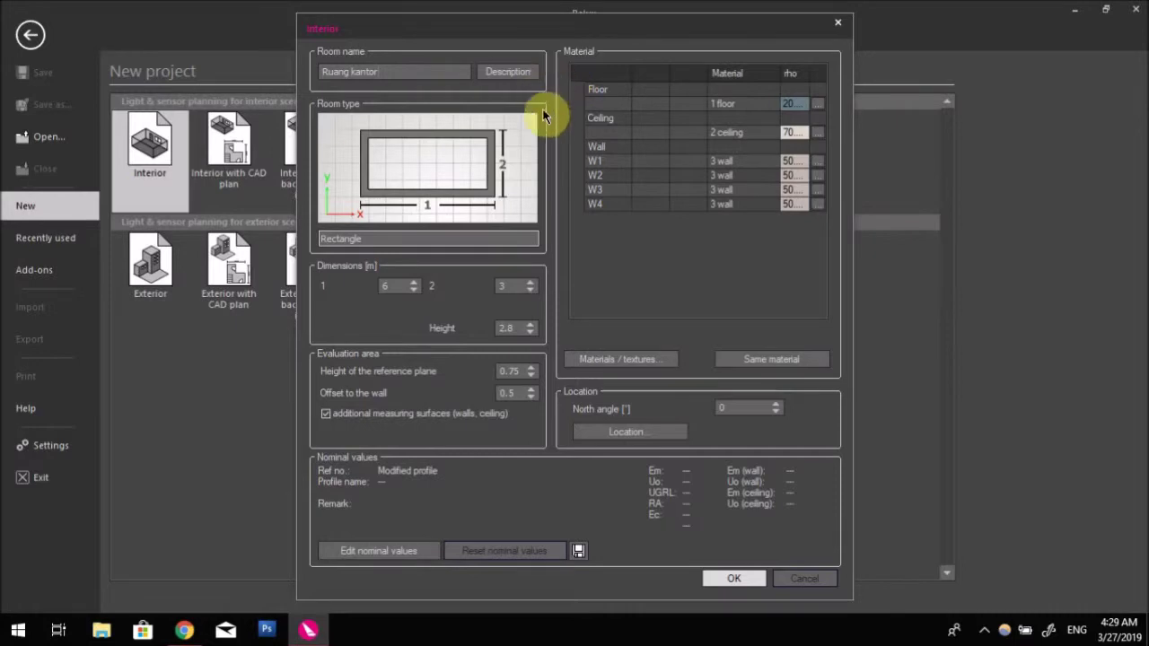
Try the room types L-shaped, Semi-circle, Shed roof and Polygon, then return to Rectangle
{"action": "left_click", "coordinate": [511, 240]}
{"action": "left_click", "coordinate": [510, 238]}
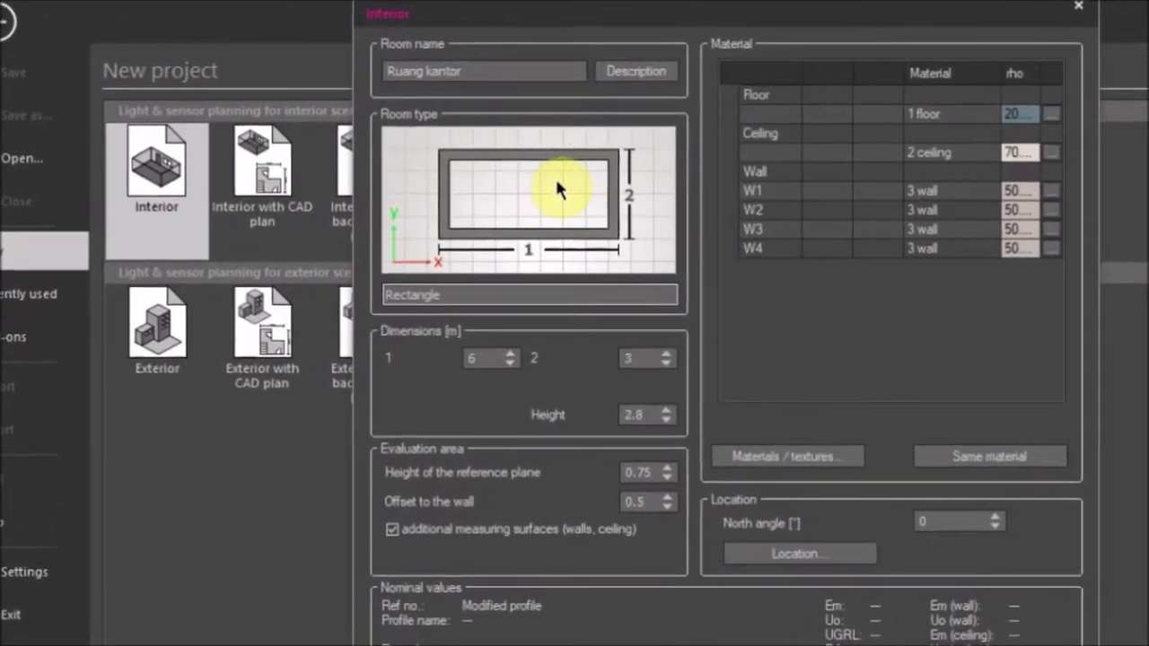
{"action": "left_click", "coordinate": [607, 276]}
{"action": "left_click", "coordinate": [697, 314]}
{"action": "left_click", "coordinate": [696, 314]}
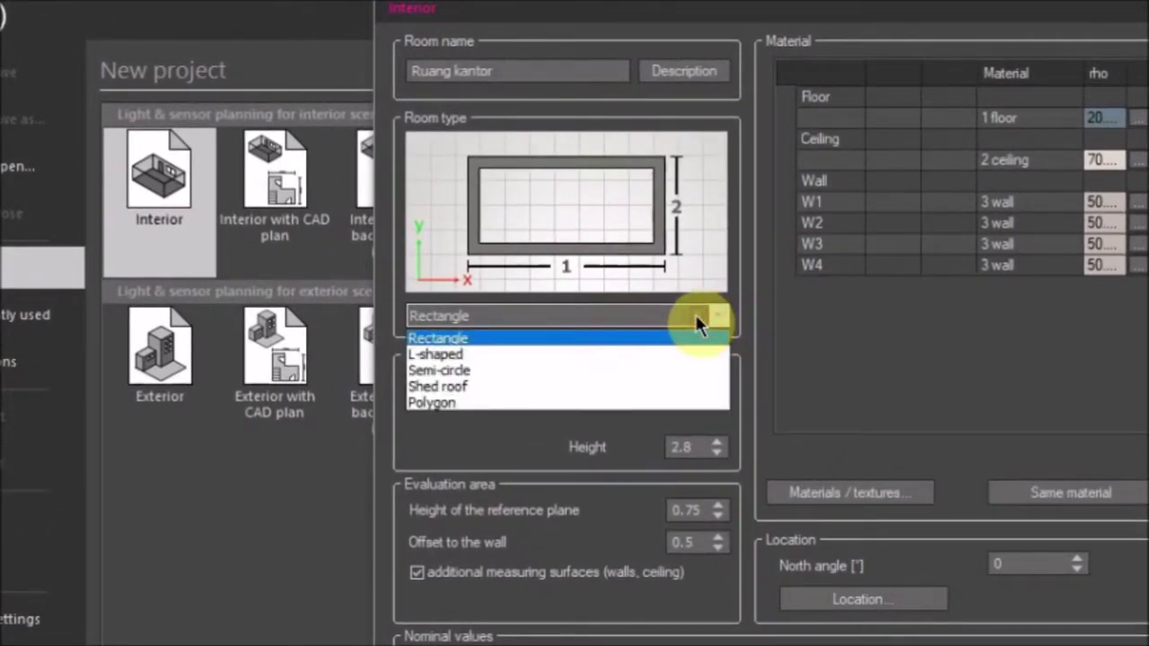
{"action": "left_click", "coordinate": [502, 355]}
{"action": "left_click", "coordinate": [500, 325]}
{"action": "left_click", "coordinate": [482, 368]}
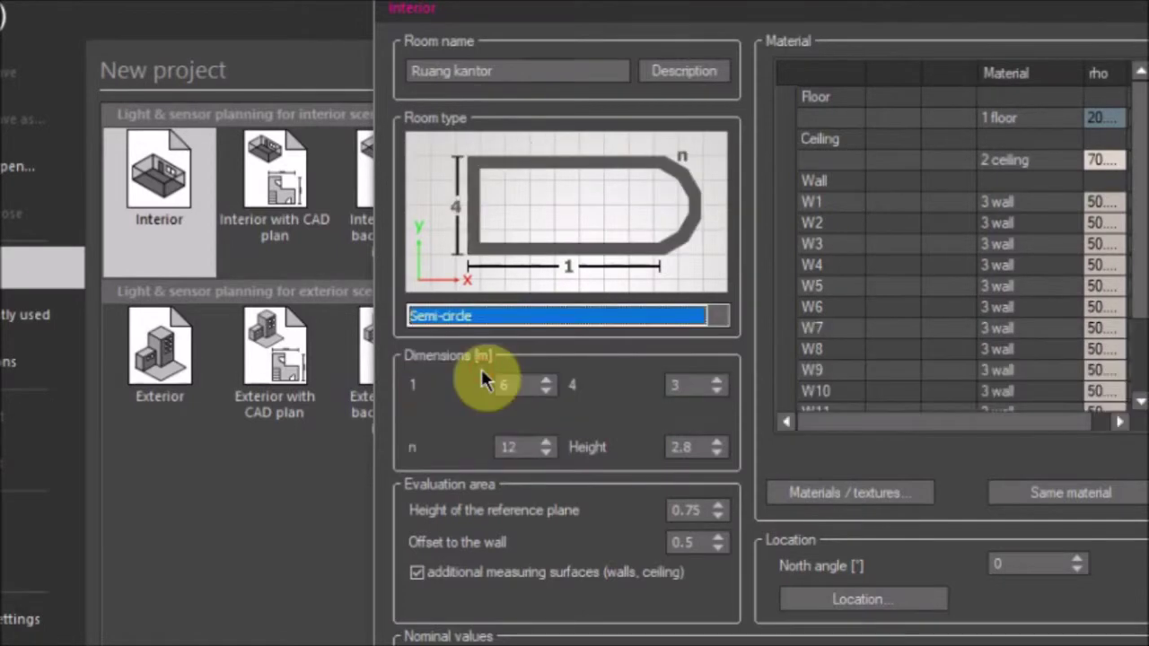
{"action": "left_click", "coordinate": [503, 321]}
{"action": "left_click", "coordinate": [487, 386]}
{"action": "left_click", "coordinate": [514, 315]}
{"action": "left_click", "coordinate": [461, 400]}
{"action": "left_click", "coordinate": [615, 315]}
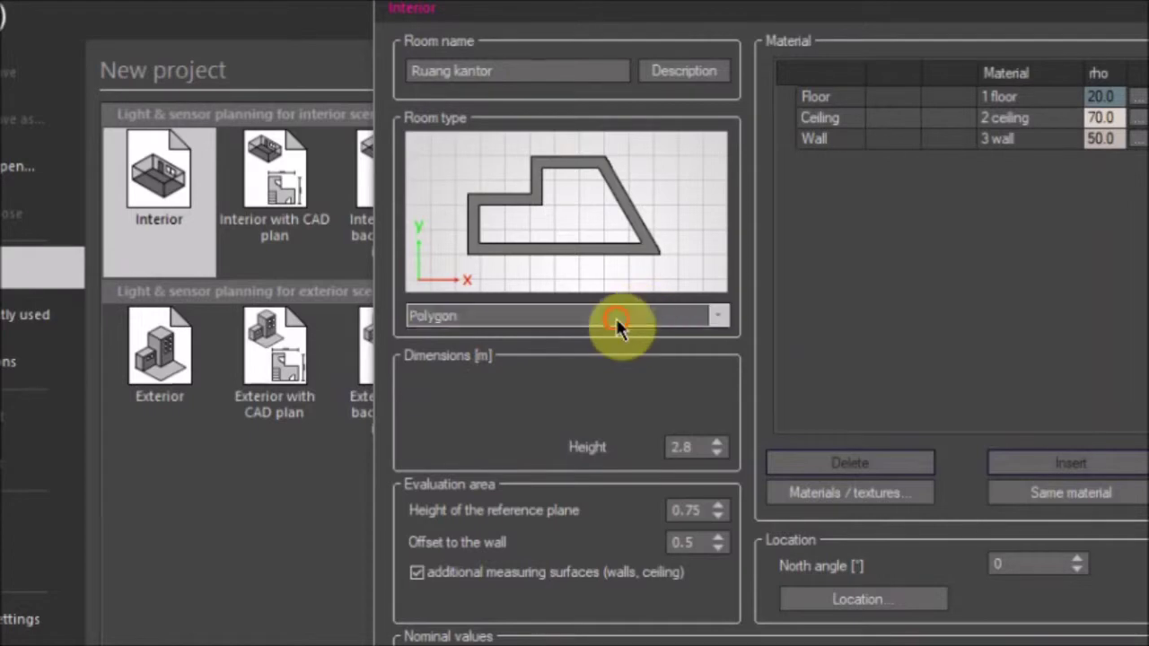
{"action": "left_click", "coordinate": [546, 336]}
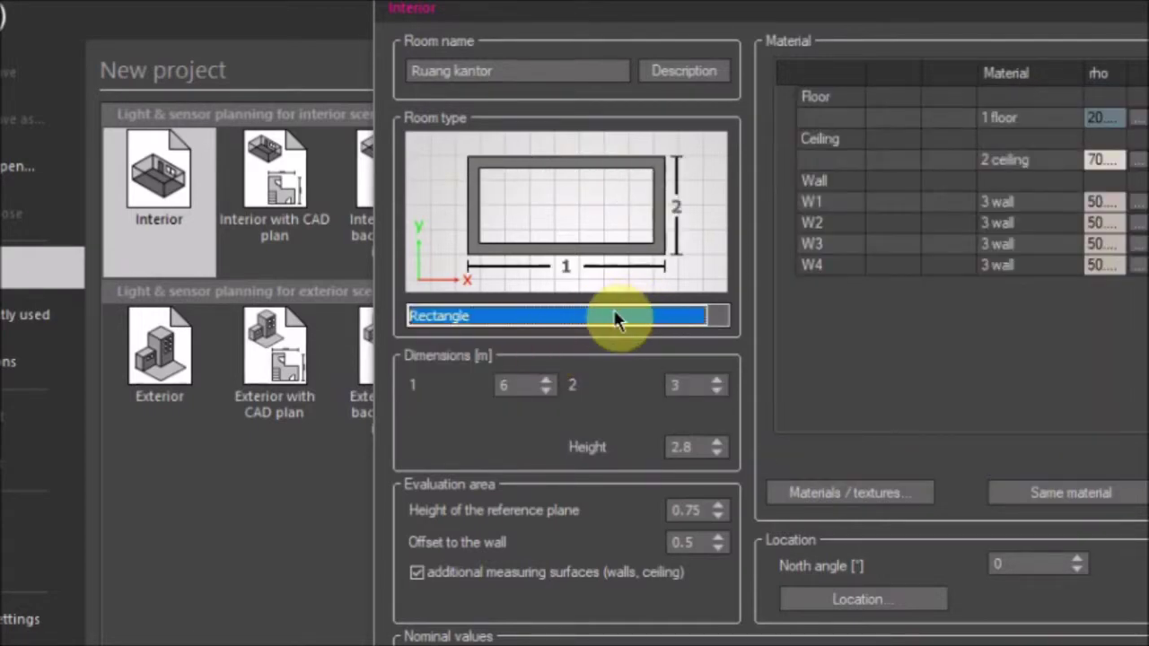
Check the room dimensions and height, then set the room type to Polygon
{"action": "left_click", "coordinate": [518, 386]}
{"action": "left_click", "coordinate": [705, 386]}
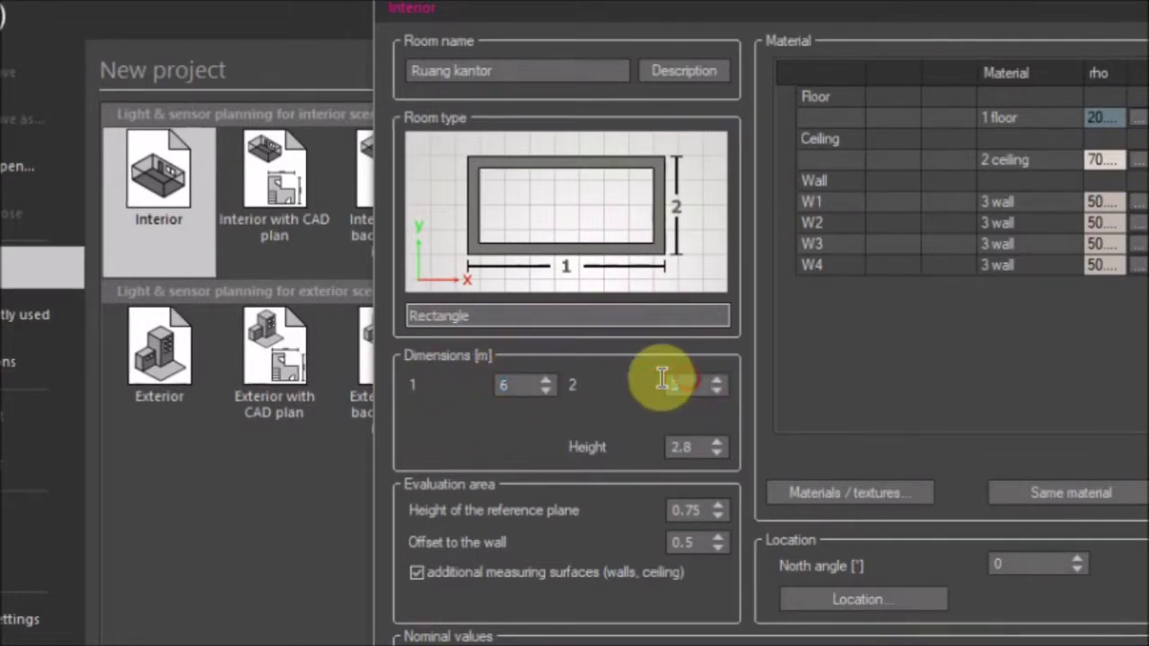
{"action": "left_click", "coordinate": [696, 449]}
{"action": "left_click", "coordinate": [618, 312]}
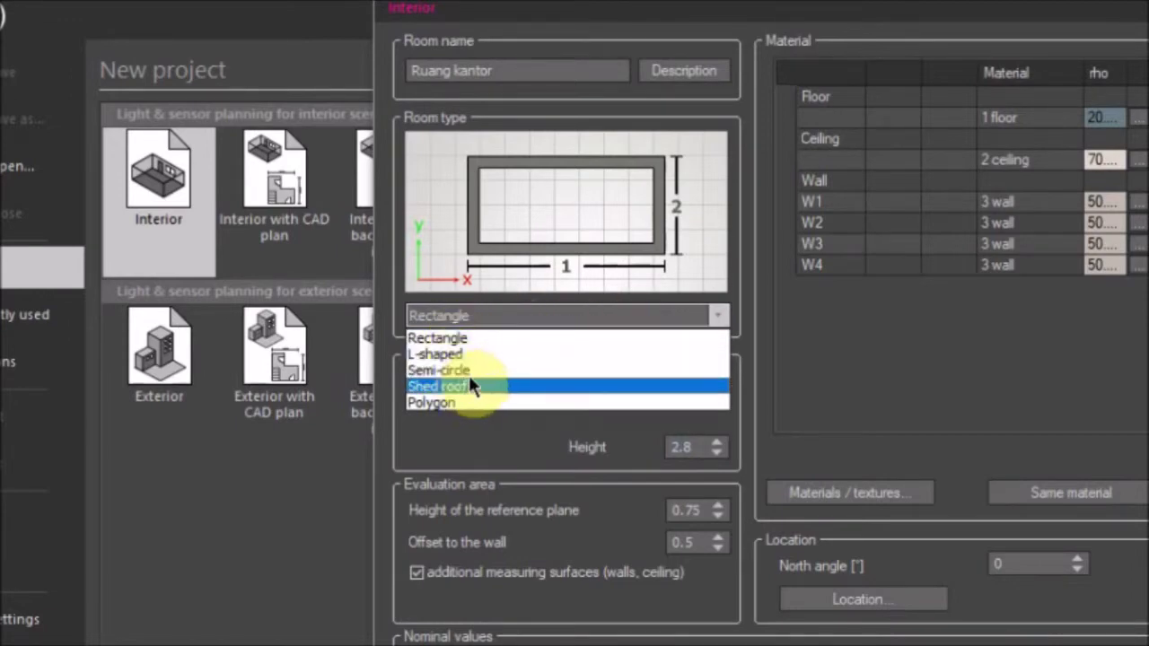
{"action": "left_click", "coordinate": [456, 401]}
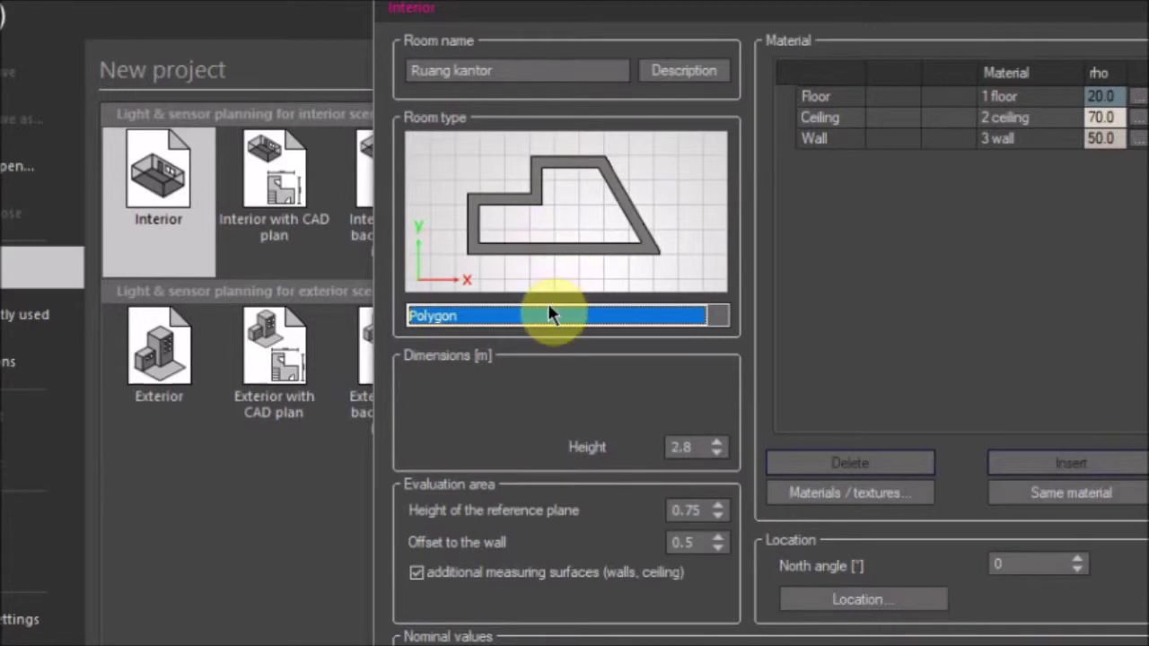
{"action": "double_click", "coordinate": [684, 449]}
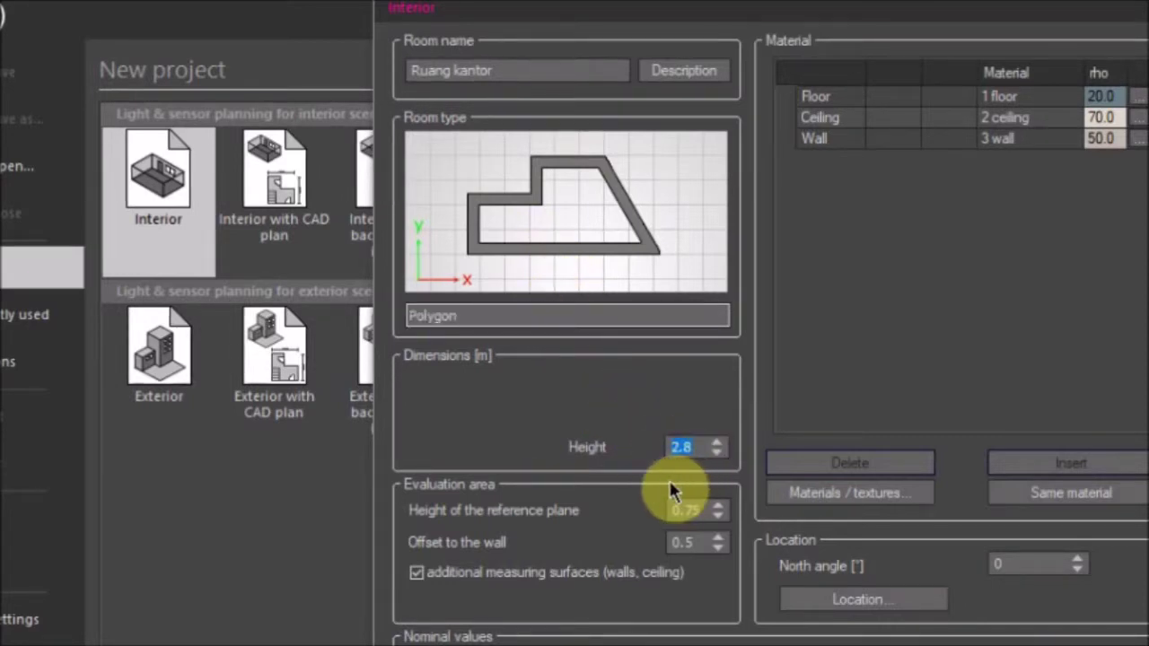
Set the room height to 3 m, review the reflectances (20/70/50), and confirm the room settings
{"action": "type", "text": "3"}
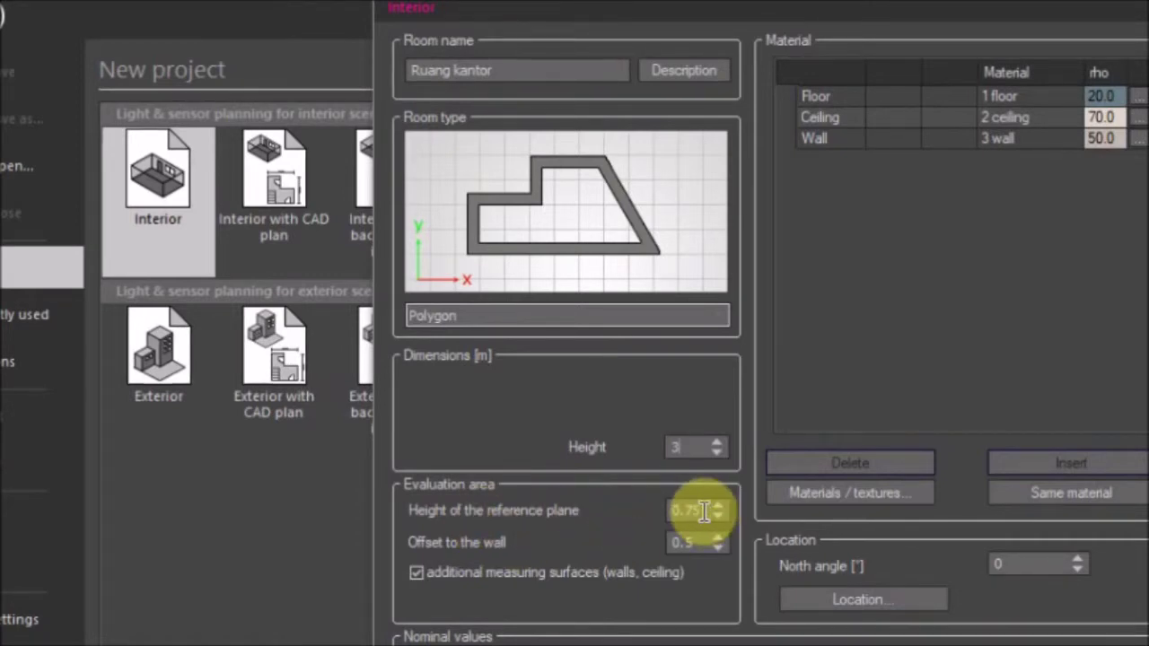
{"action": "left_click_drag", "start_coordinate": [693, 513], "coordinate": [598, 526]}
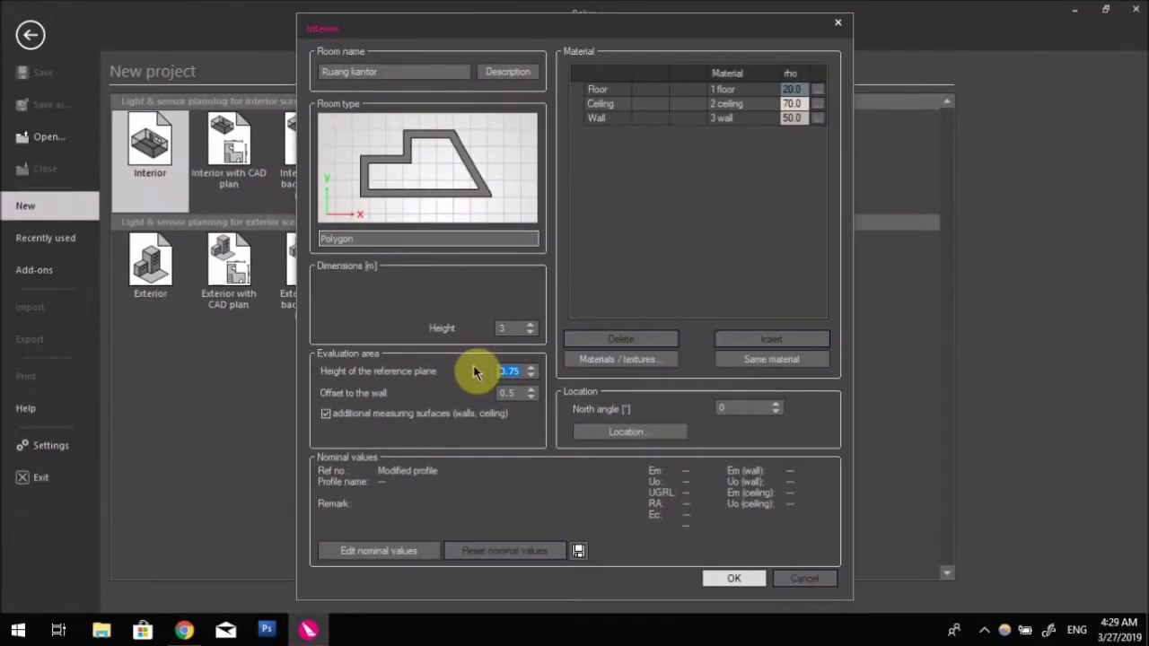
{"action": "key", "text": "Tab"}
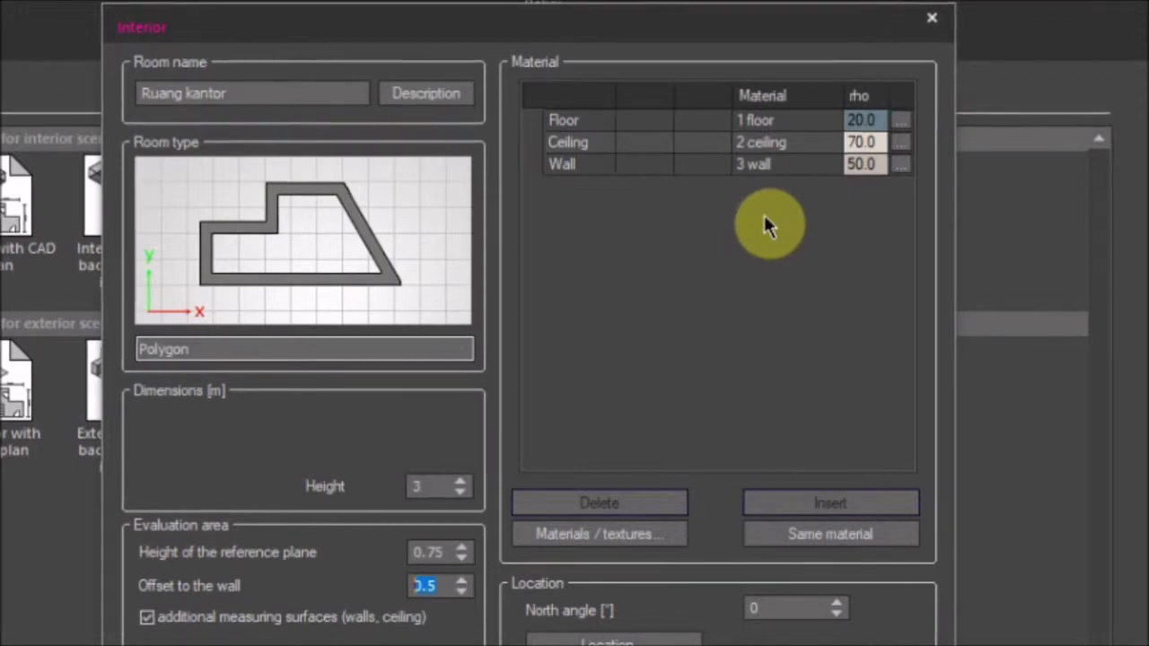
{"action": "left_click", "coordinate": [882, 117]}
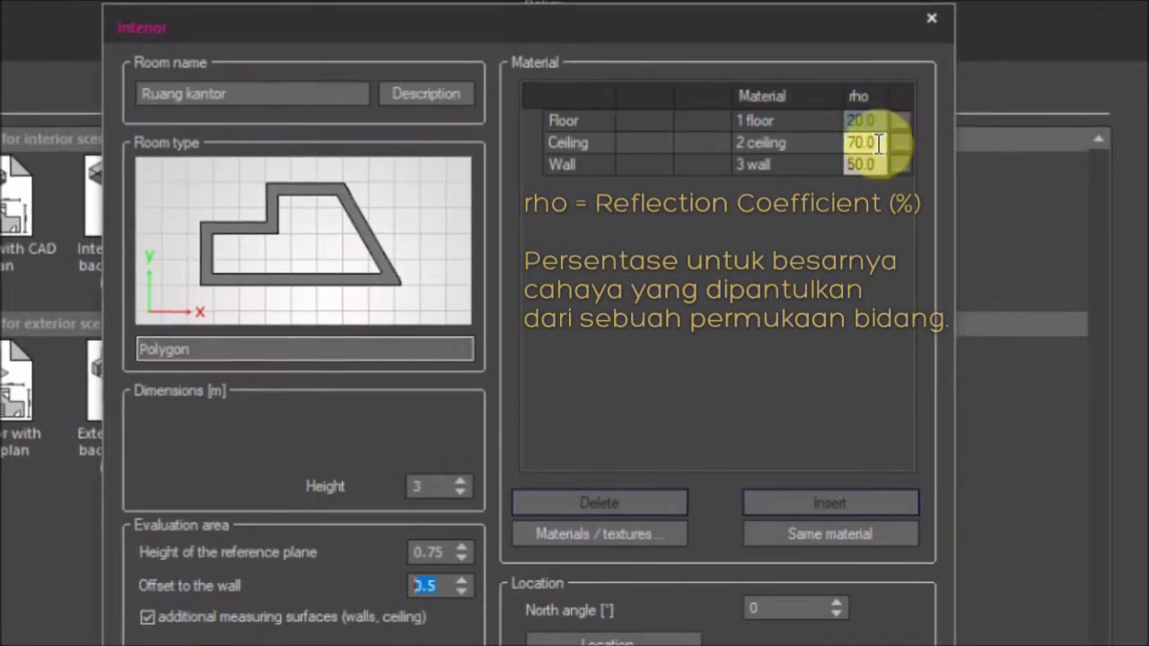
{"action": "left_click", "coordinate": [862, 143]}
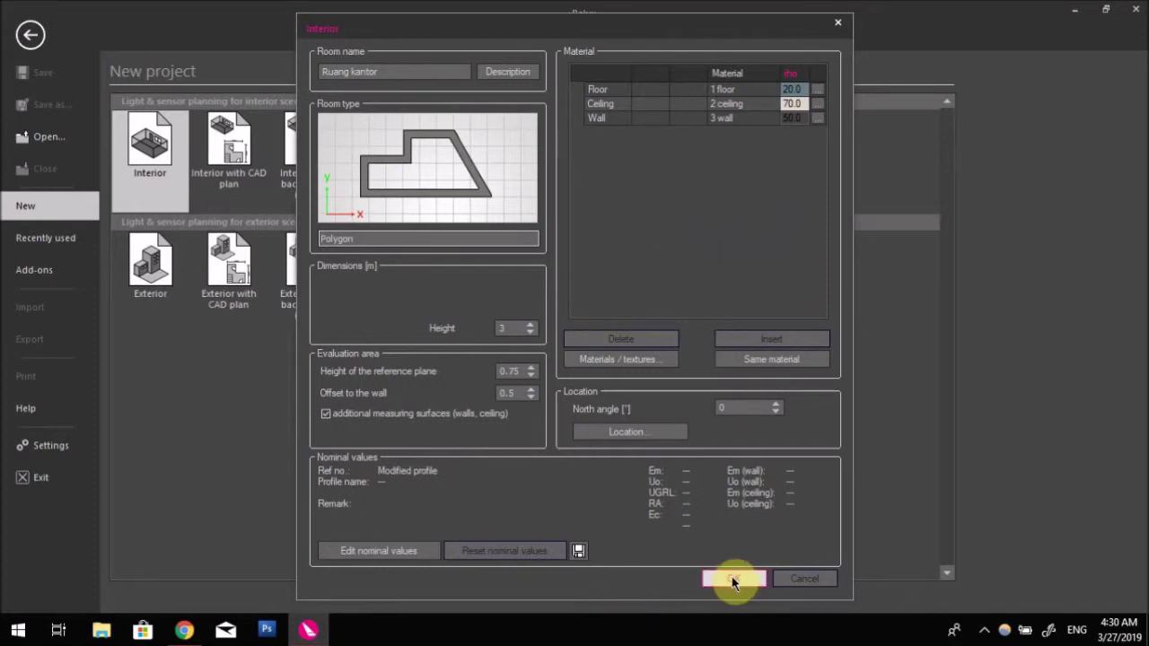
{"action": "left_click", "coordinate": [734, 579]}
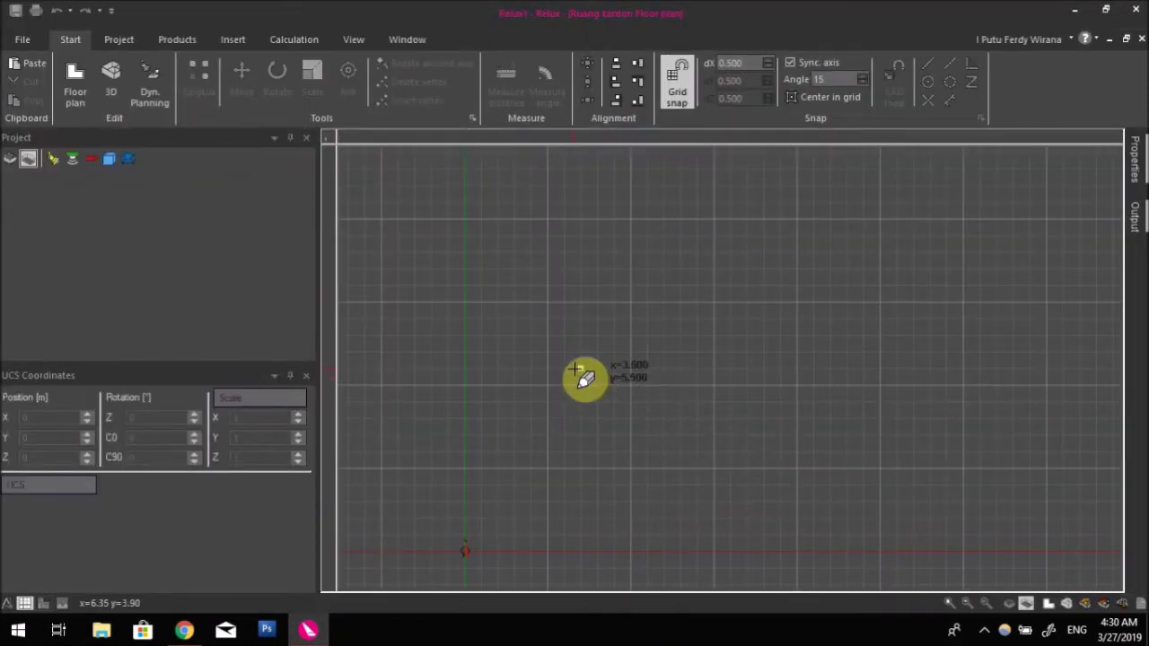
Start the floor outline at the origin with corners at (5, 0) and (5, 3)
{"action": "scroll", "coordinate": [539, 449], "scroll_direction": "up", "scroll_amount": 4}
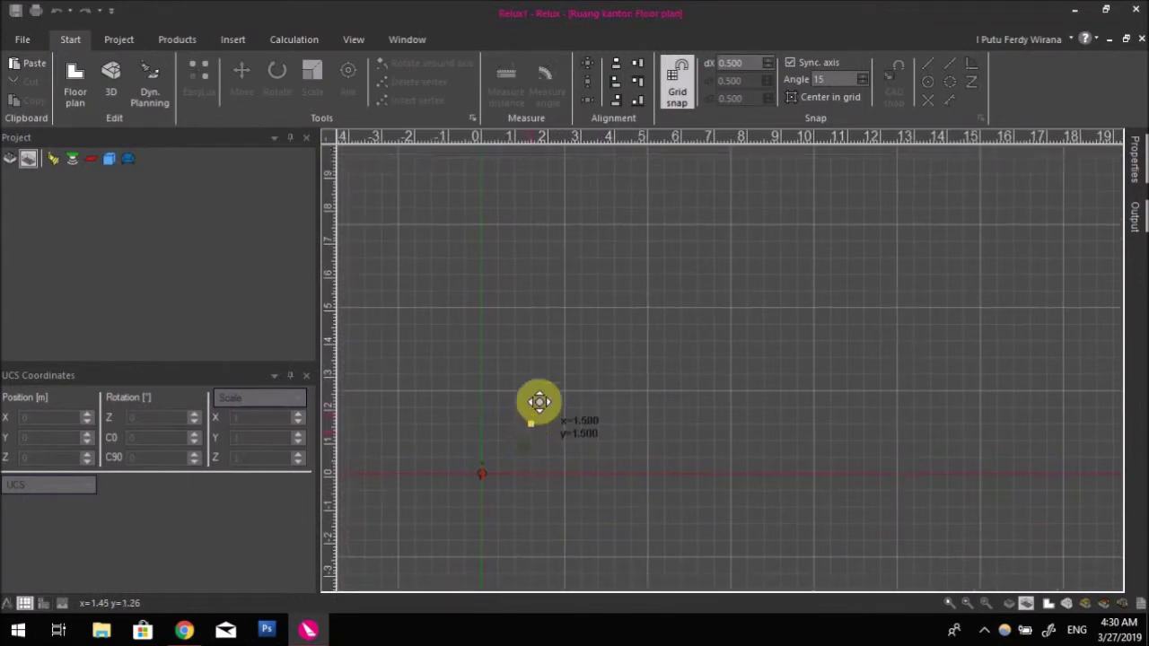
{"action": "scroll", "coordinate": [492, 464], "scroll_direction": "up", "scroll_amount": 1}
{"action": "scroll", "coordinate": [530, 377], "scroll_direction": "up", "scroll_amount": 2}
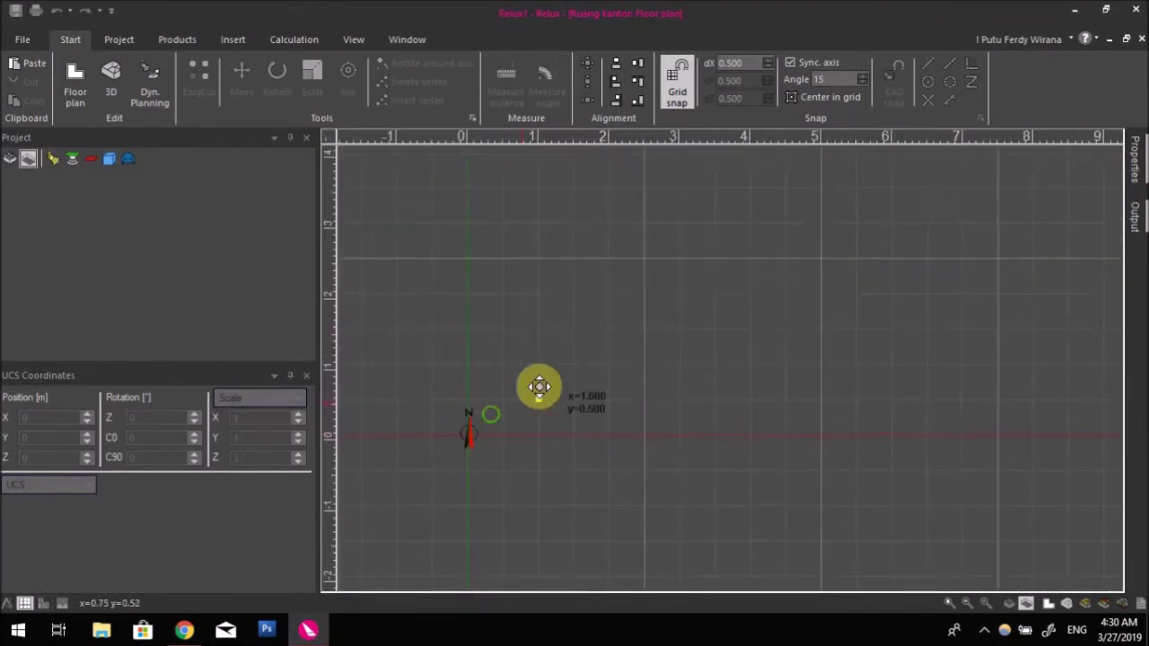
{"action": "scroll", "coordinate": [539, 445], "scroll_direction": "down", "scroll_amount": 2}
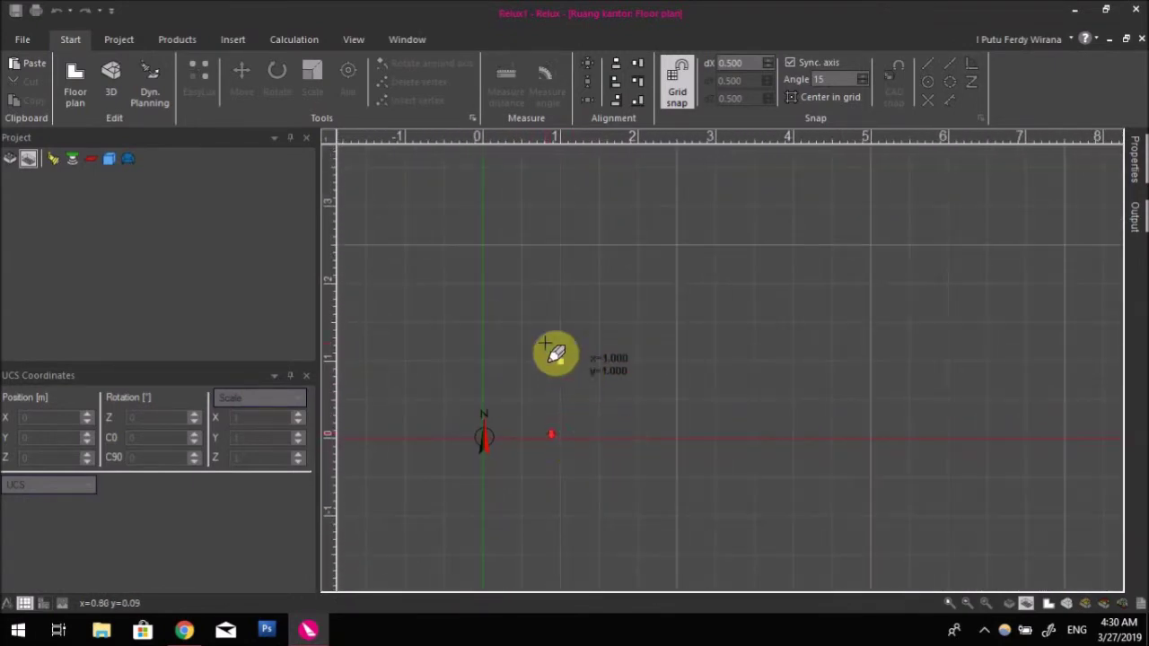
{"action": "left_click", "coordinate": [484, 438]}
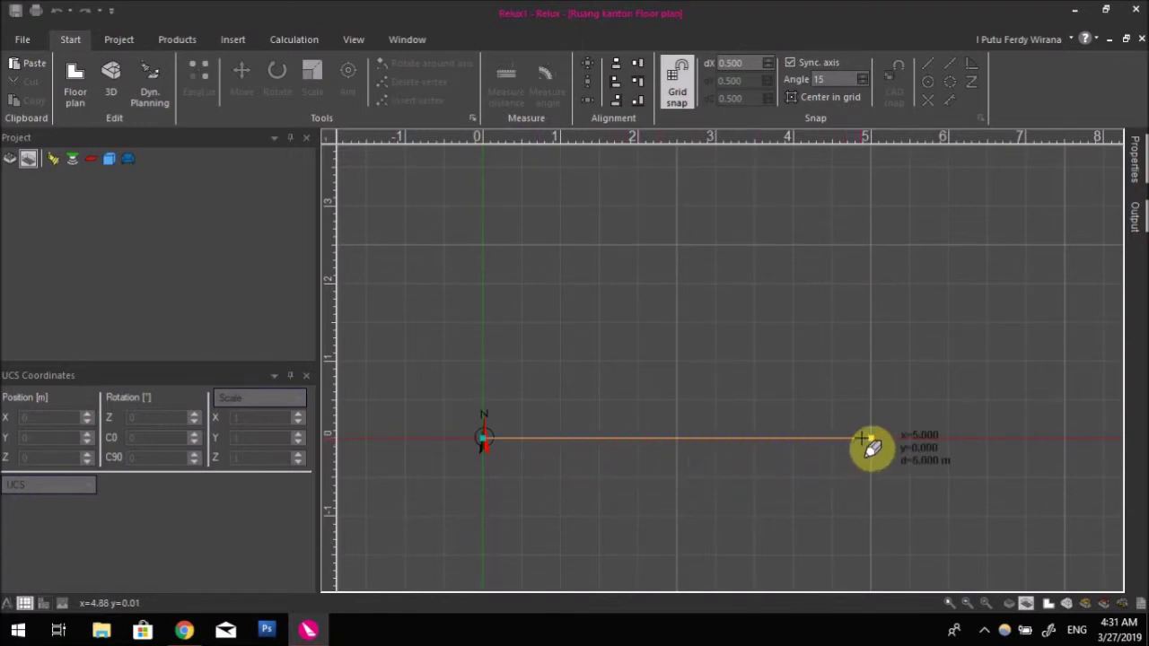
{"action": "left_click", "coordinate": [864, 441]}
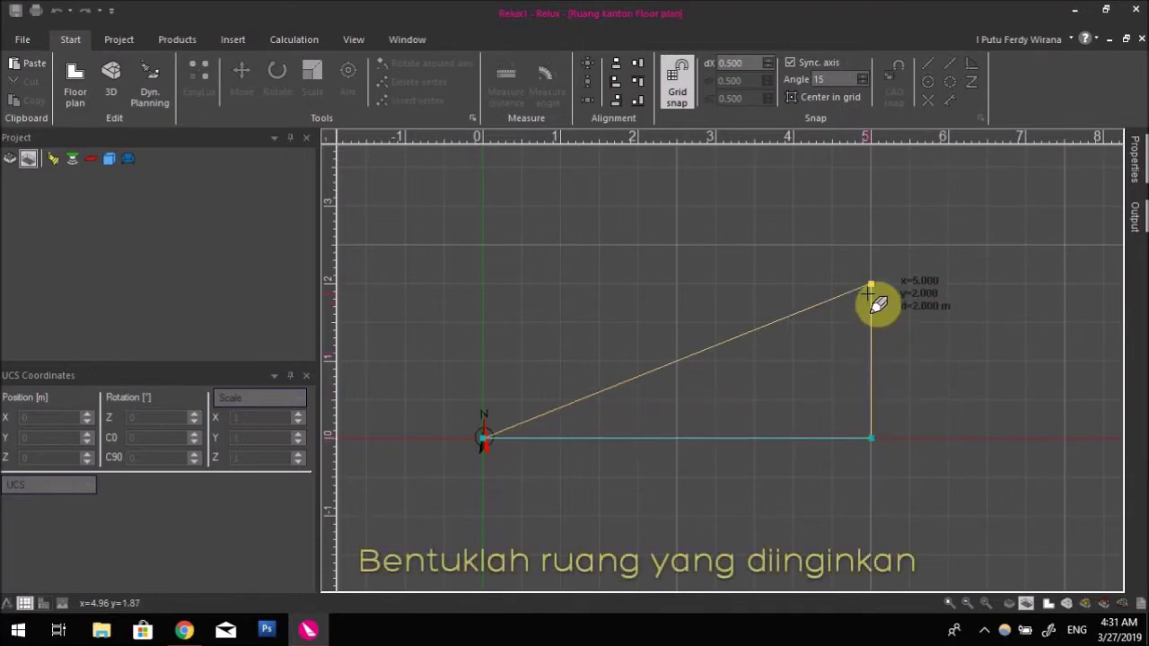
{"action": "left_click", "coordinate": [871, 208]}
Trace the notch from x 2.5 down to y 2 and across to x 1.5, then close at (0, 3)
{"action": "left_click", "coordinate": [679, 209]}
{"action": "left_click", "coordinate": [679, 286]}
{"action": "left_click", "coordinate": [601, 285]}
{"action": "left_click", "coordinate": [602, 208]}
{"action": "left_click", "coordinate": [485, 208]}
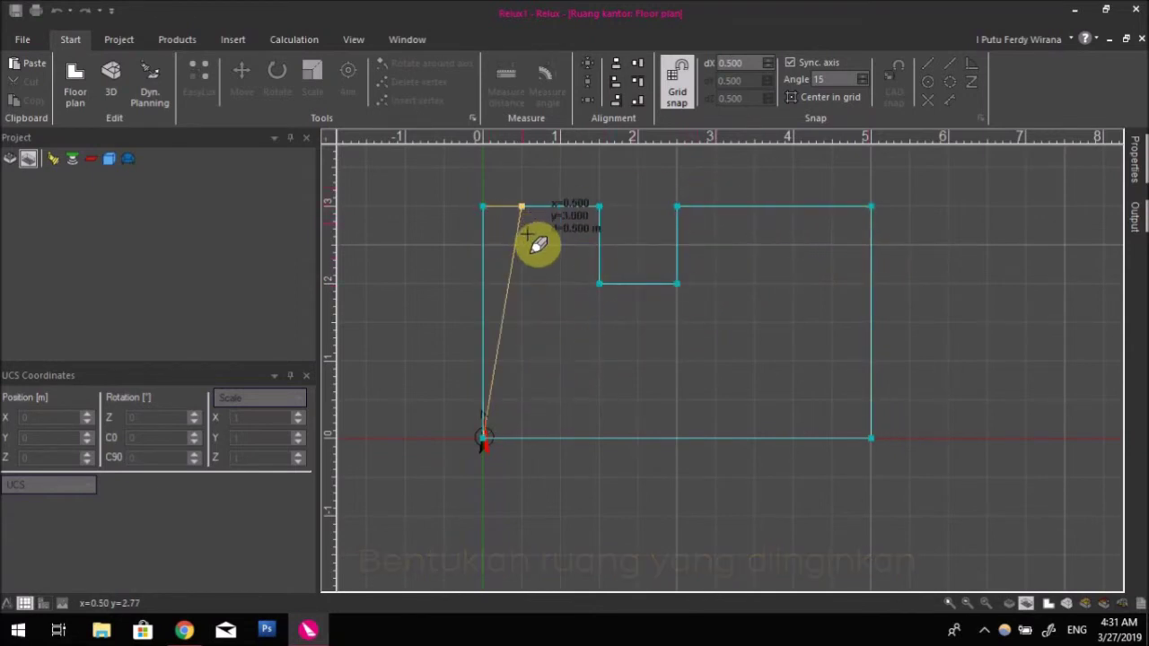
{"action": "double_click", "coordinate": [512, 253]}
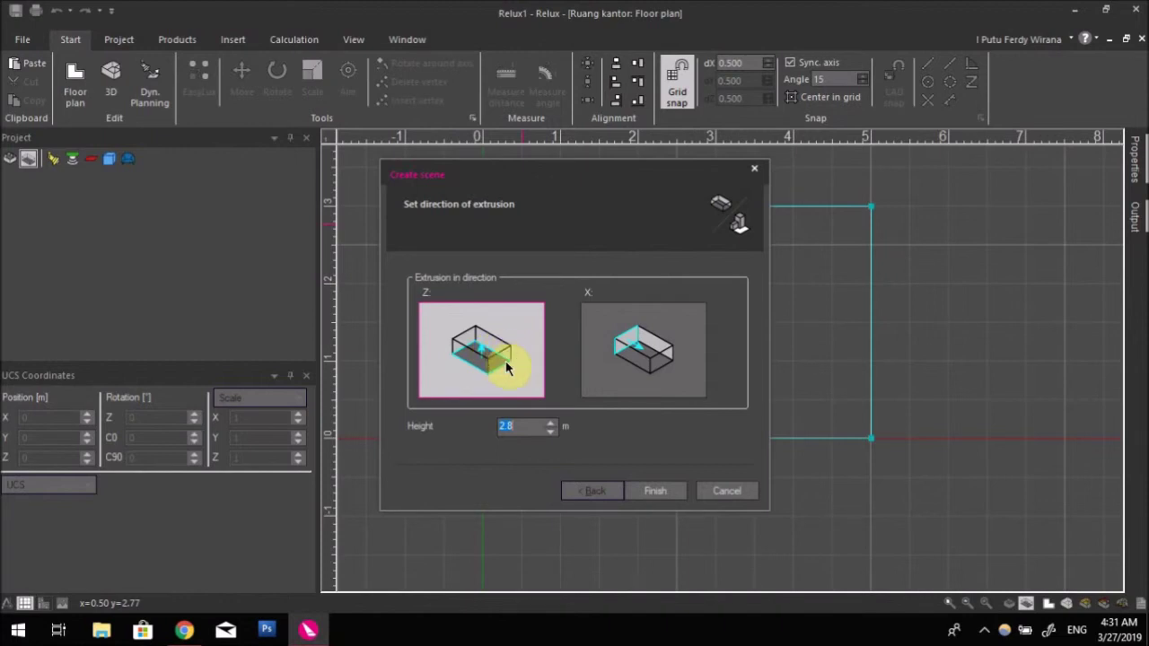
Extrude the outline 3 m high into the room and view it in 3D
{"action": "left_click_drag", "start_coordinate": [525, 426], "coordinate": [505, 425]}
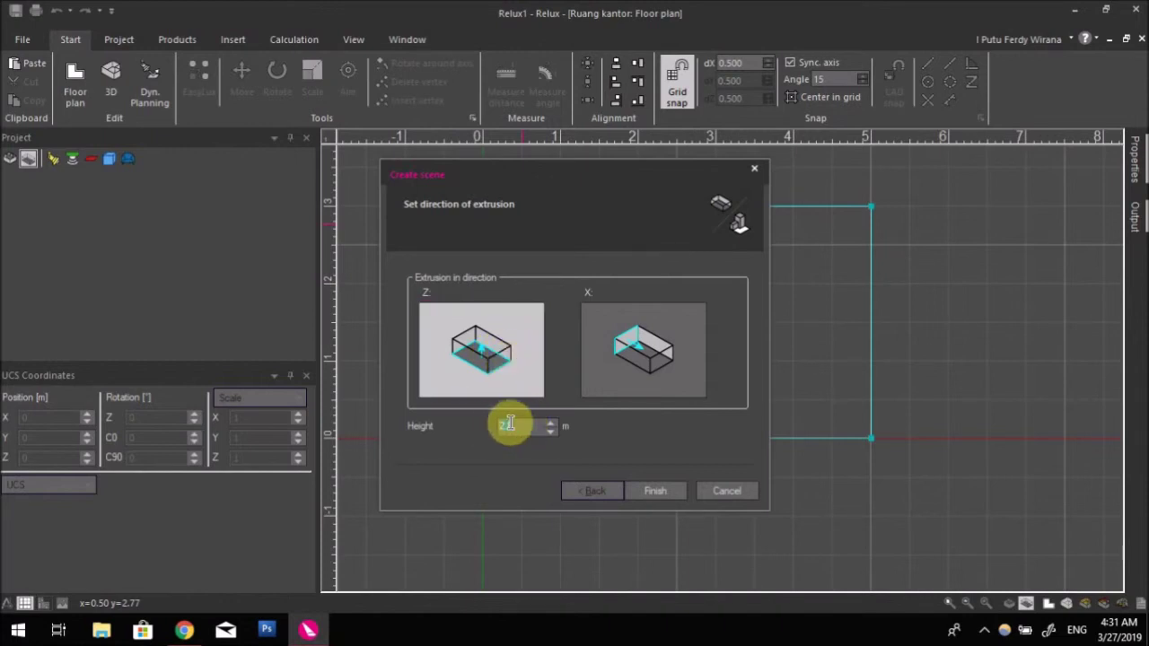
{"action": "type", "text": "3"}
{"action": "left_click", "coordinate": [660, 490]}
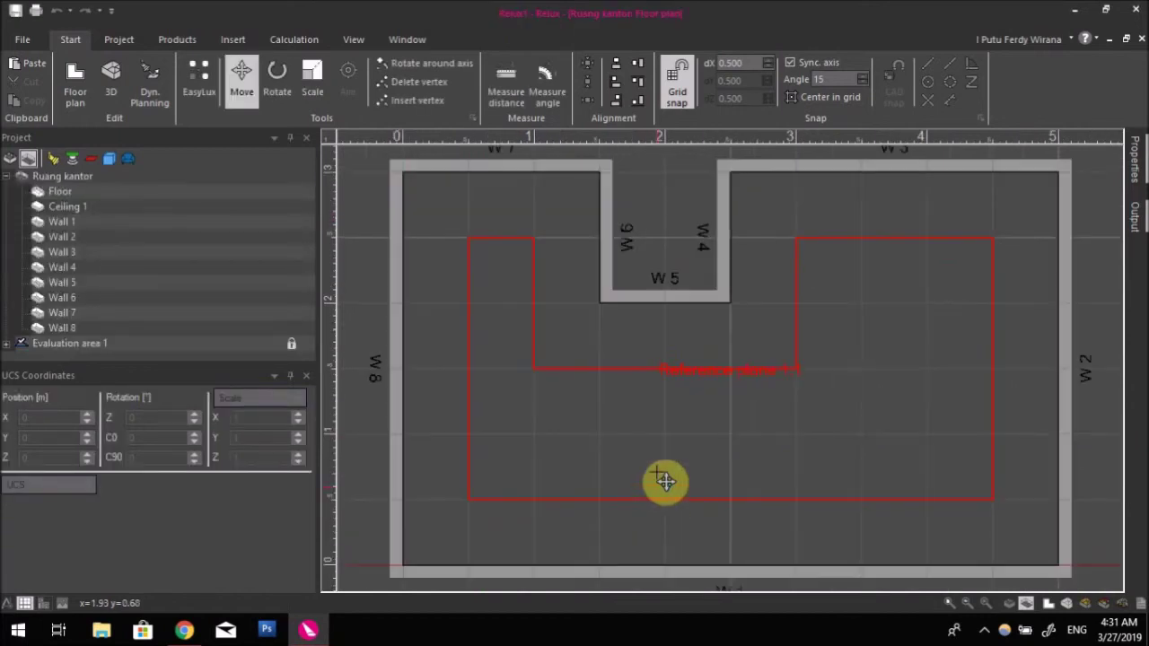
{"action": "scroll", "coordinate": [664, 497], "scroll_direction": "down", "scroll_amount": 4}
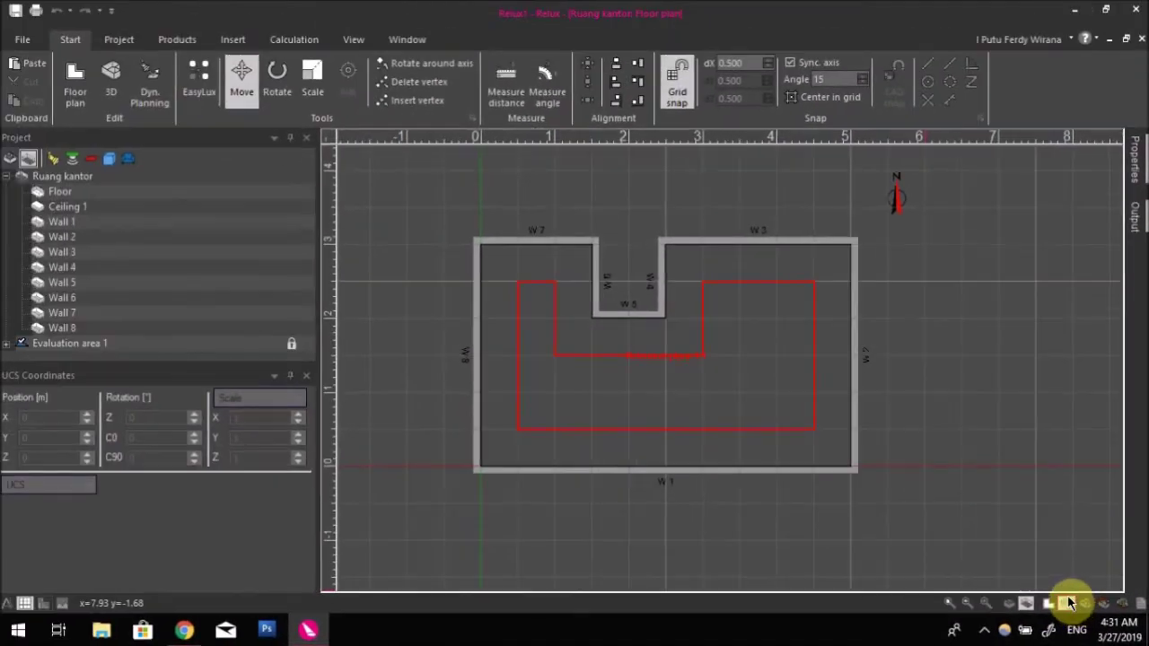
{"action": "left_click", "coordinate": [1068, 607]}
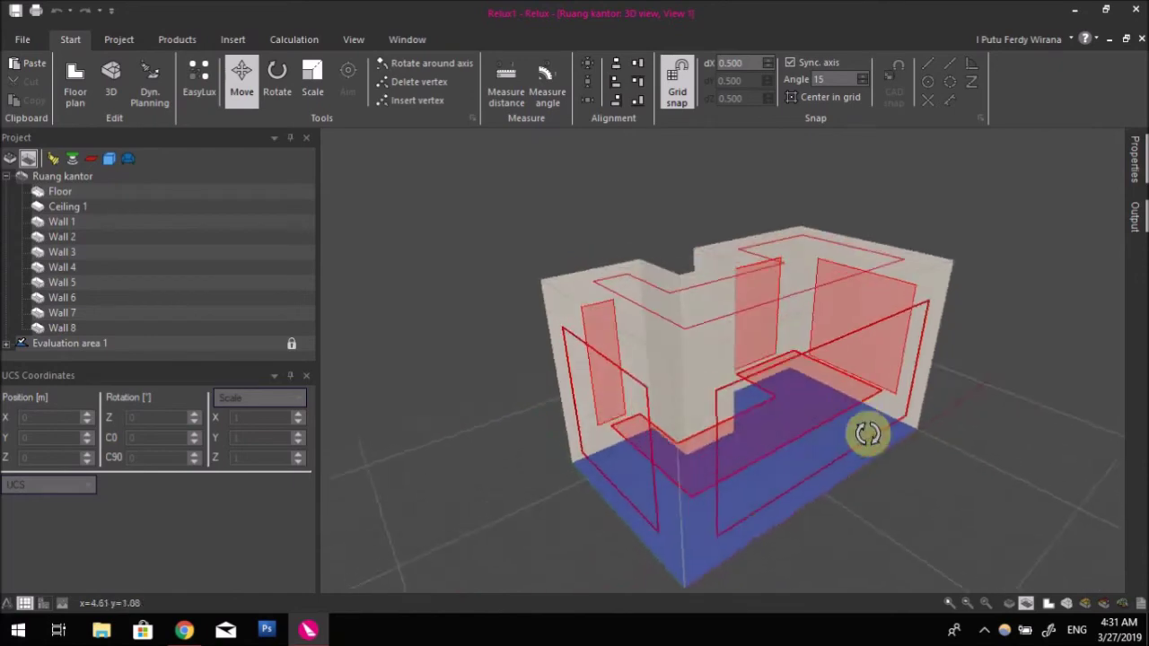